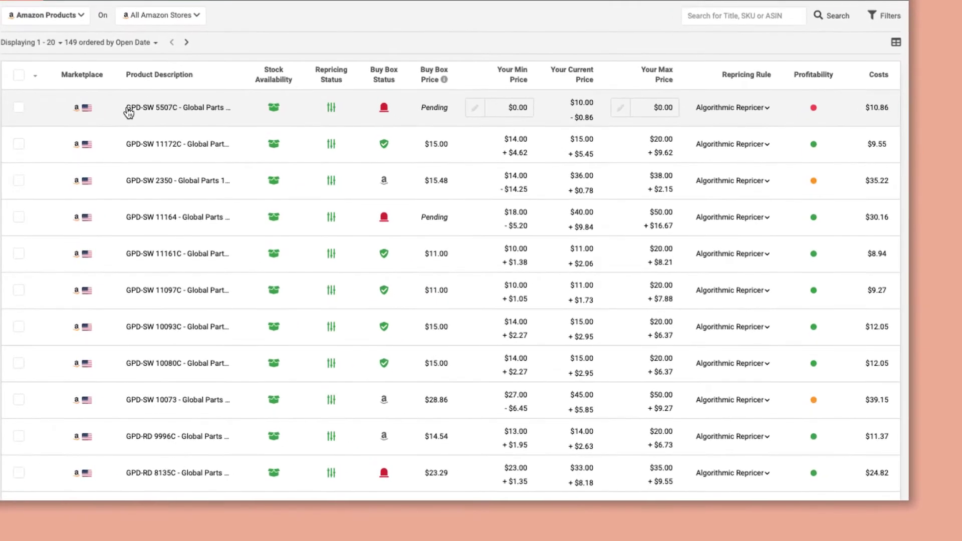
- Examine the product info and sales info of GPD-SW 5507C, and close its details
click(129, 111)
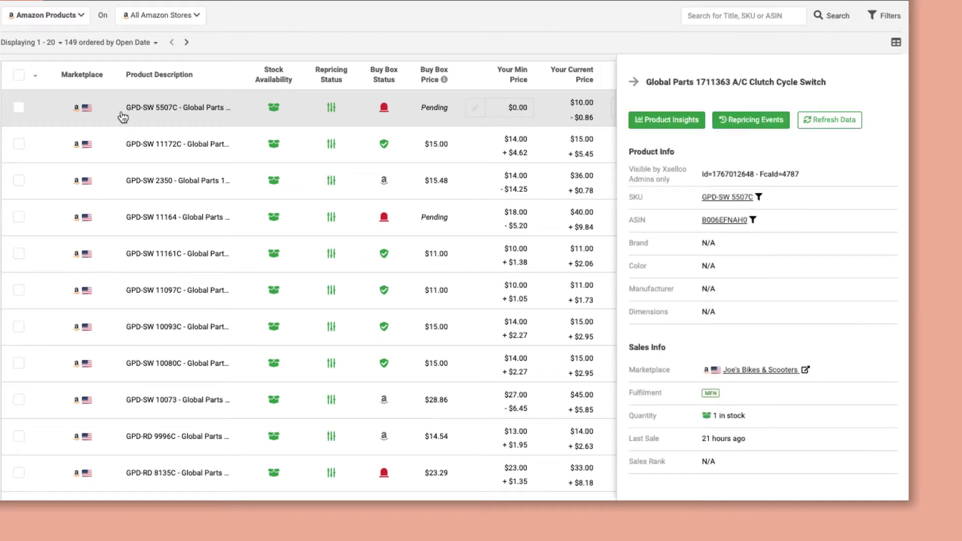
click(634, 82)
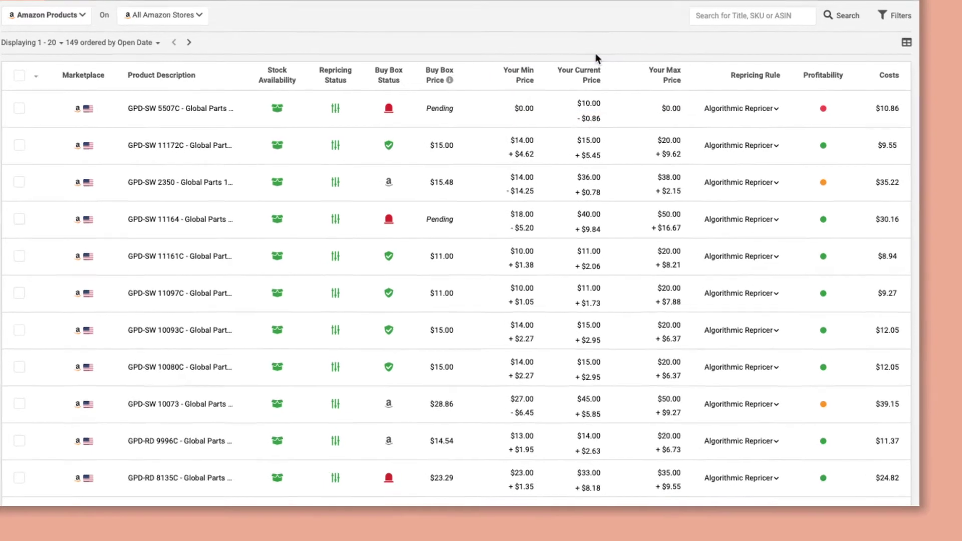
- Set GPD-SW 5507C's min price to $9.00 and max price to $12.00, and assign it the Basic Repricing rule
click(571, 116)
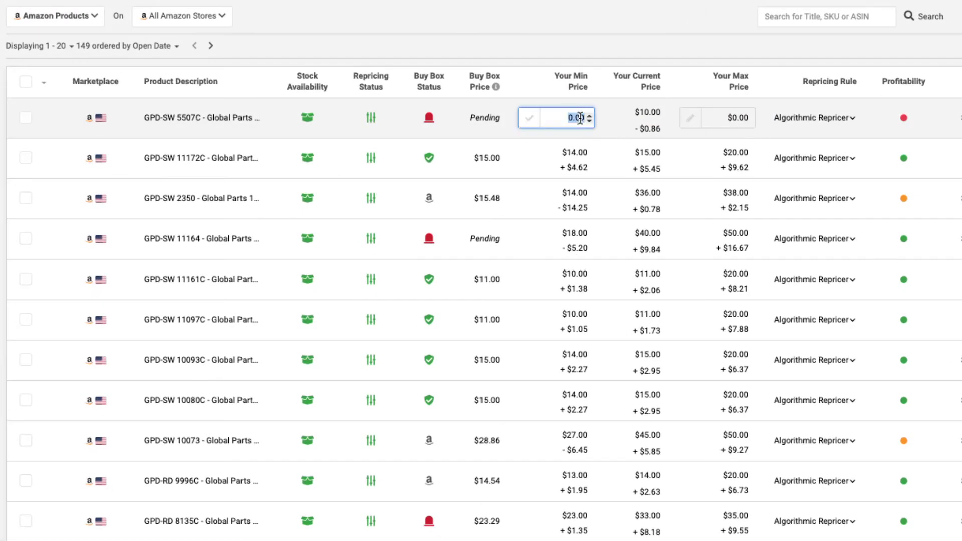
text(9)
click(730, 118)
text(12)
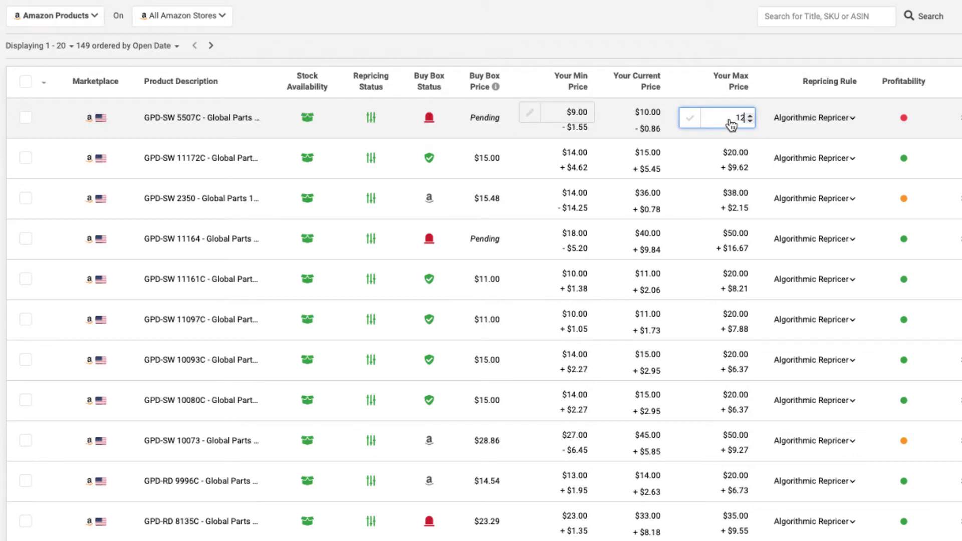
key(Return)
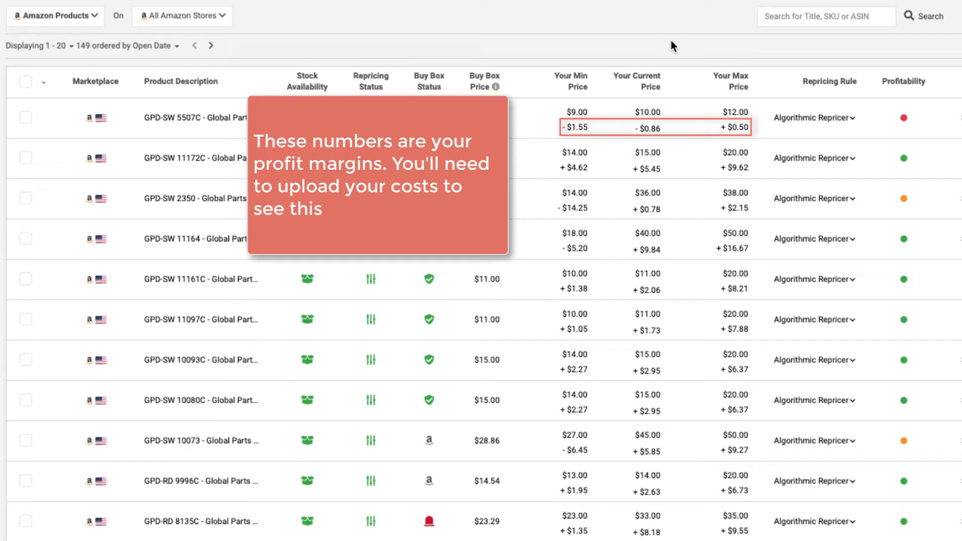
click(850, 122)
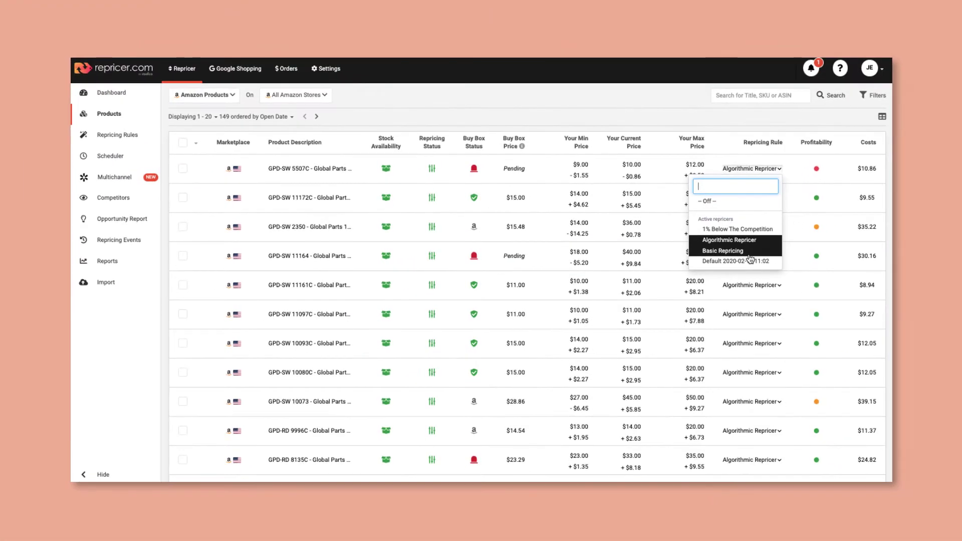
click(782, 232)
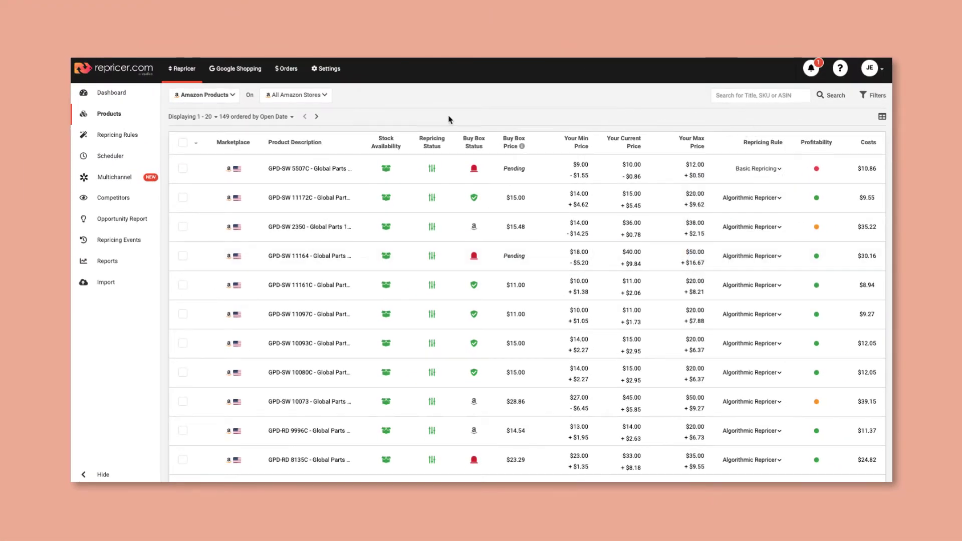
- Go to the repricing rules and examine the settings of the 1% Below The Competition rule
click(112, 134)
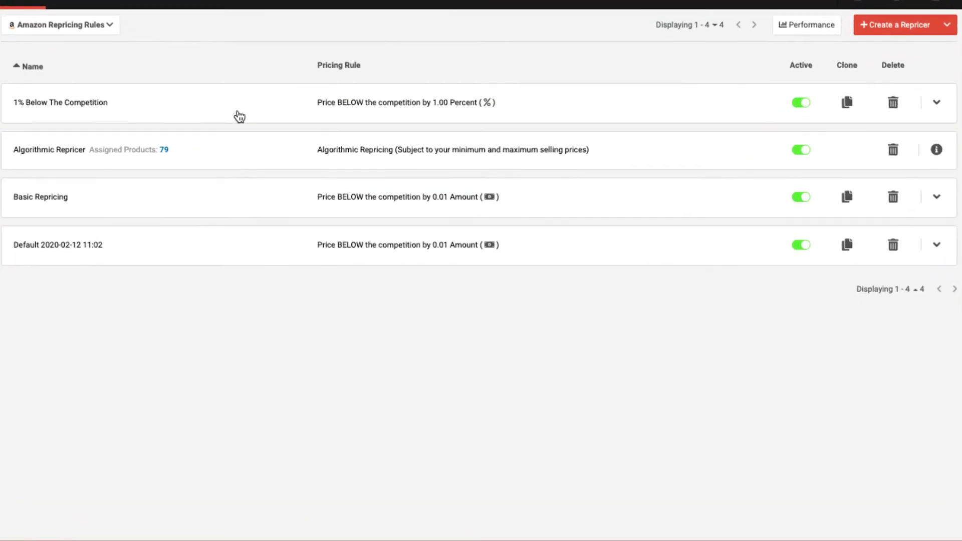
click(324, 153)
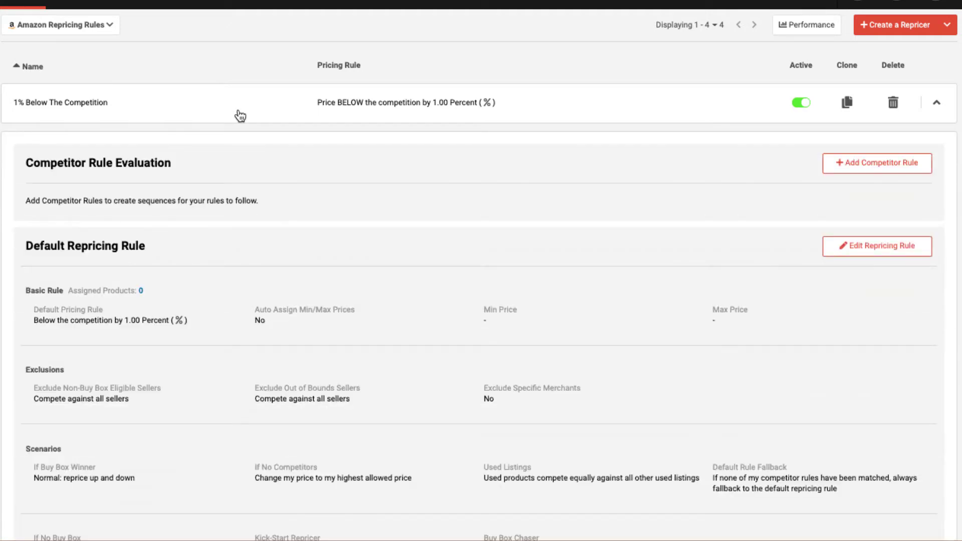
click(240, 116)
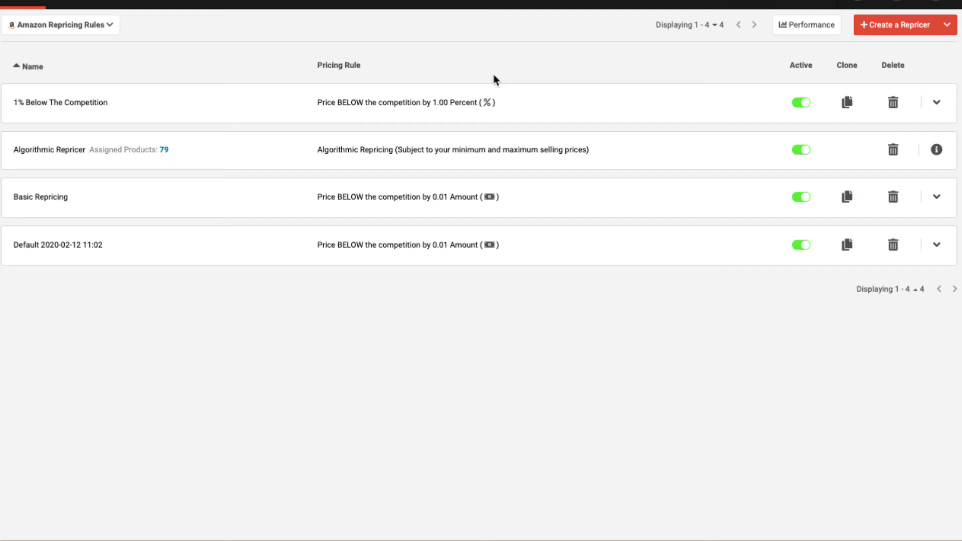
- Start creating a custom Amazon repricing rule
click(946, 26)
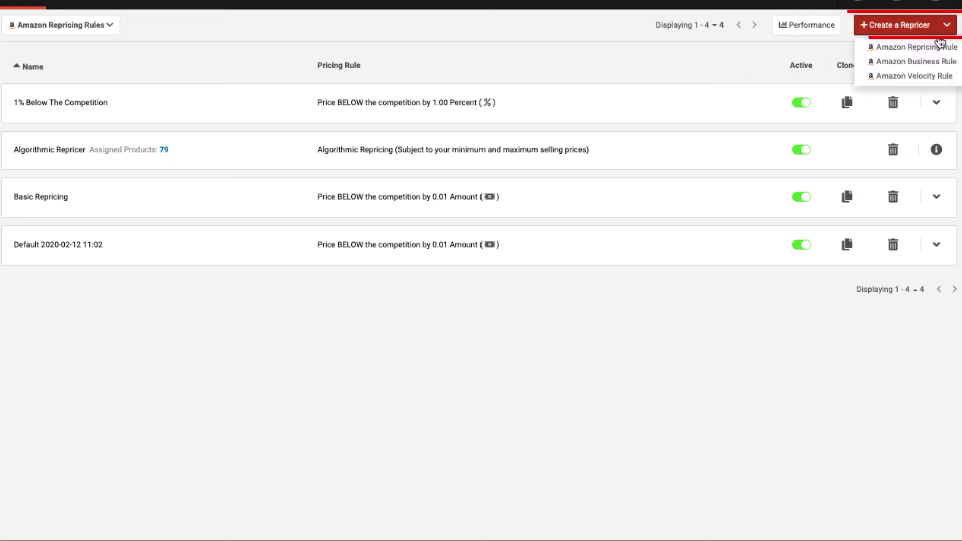
click(932, 47)
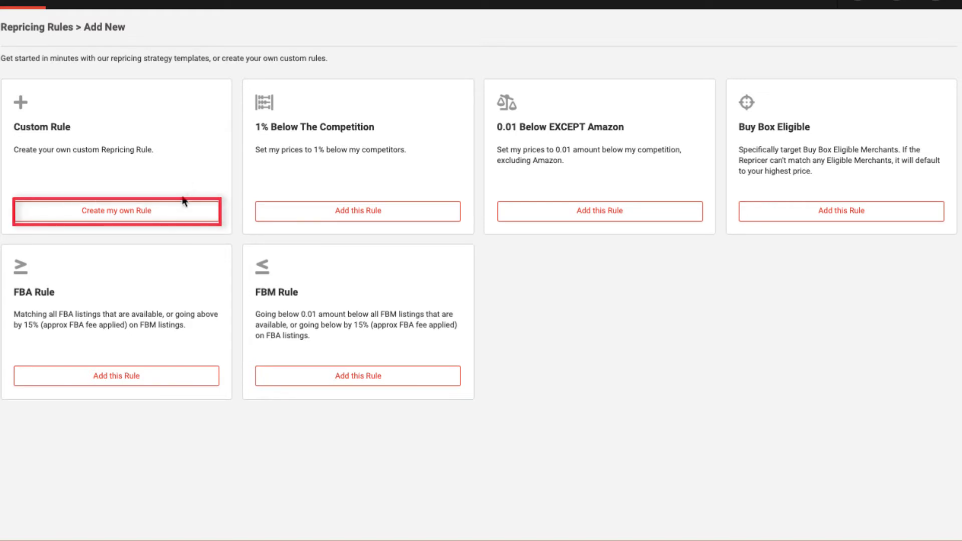
click(179, 212)
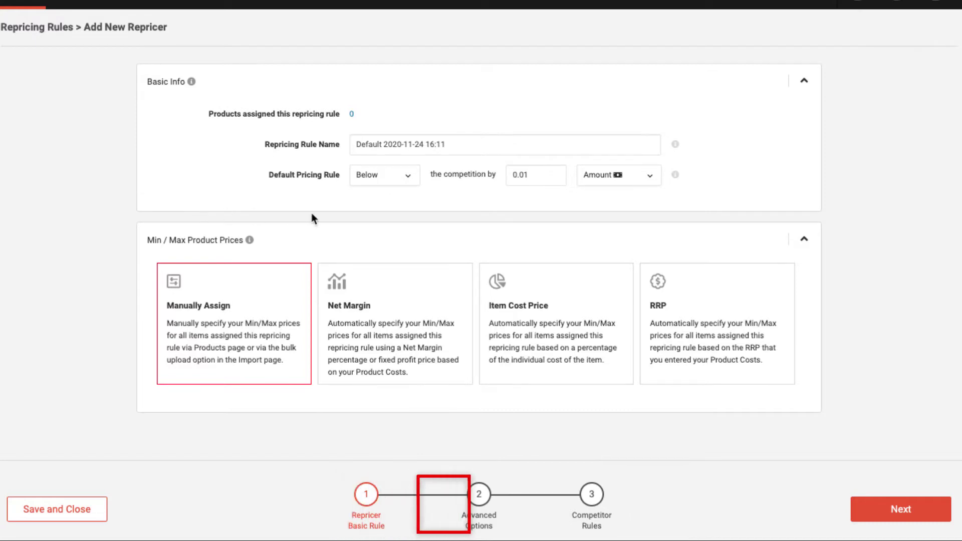
- Set the default pricing rule to 0.02 below the competition and continue to the advanced options
click(534, 176)
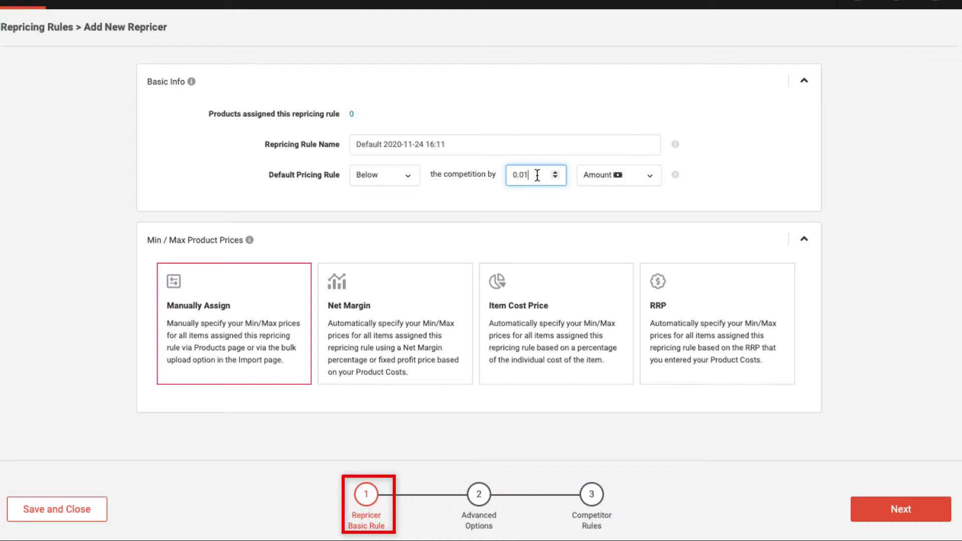
key(BackSpace)
text(3)
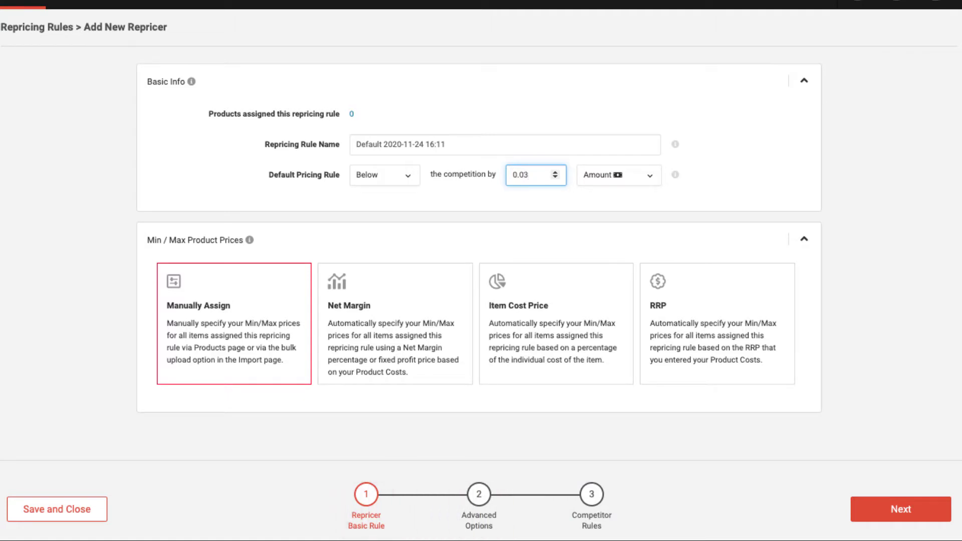
click(559, 211)
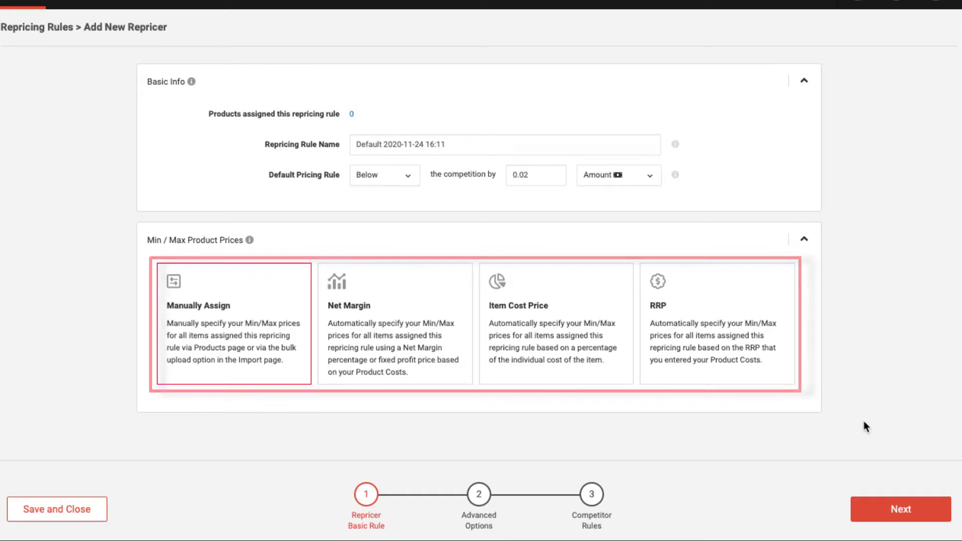
click(887, 509)
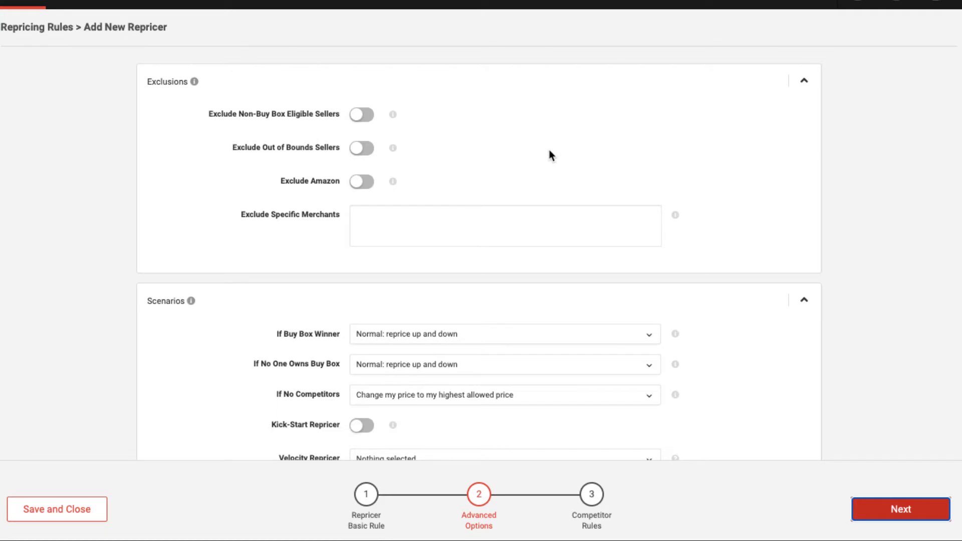
- Exclude out of bounds sellers and set the Buy Box winner scenario to Optimize Profit, keeping the price increase in percent
click(363, 149)
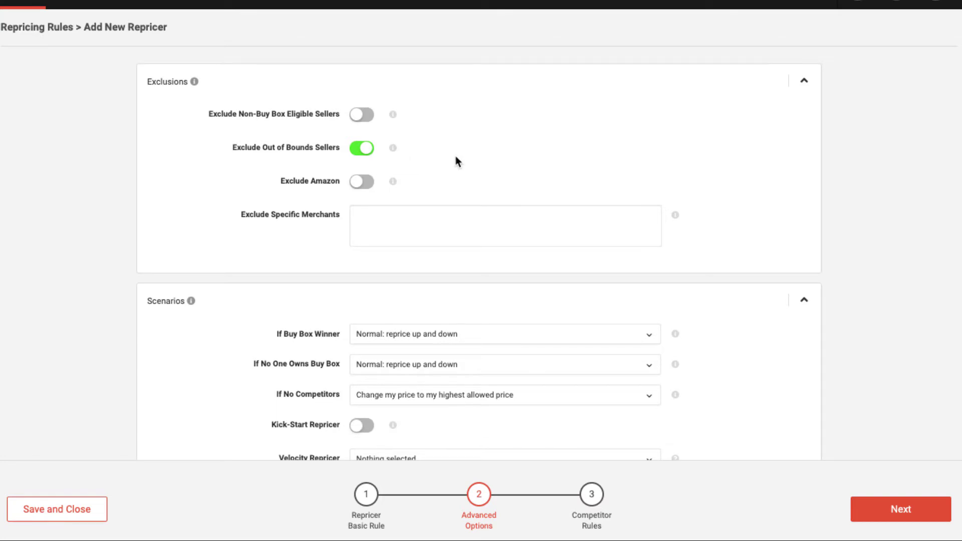
scroll(455, 157, down, 3)
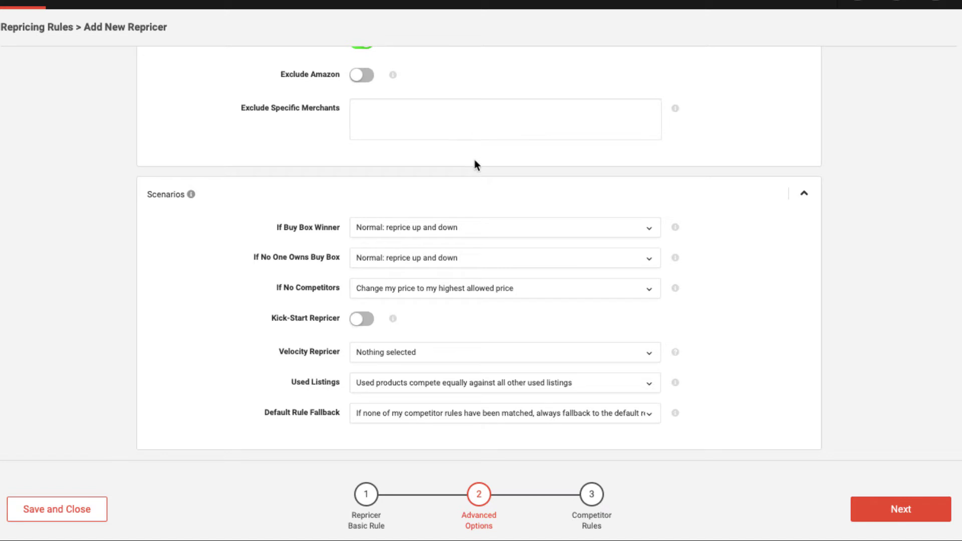
click(551, 229)
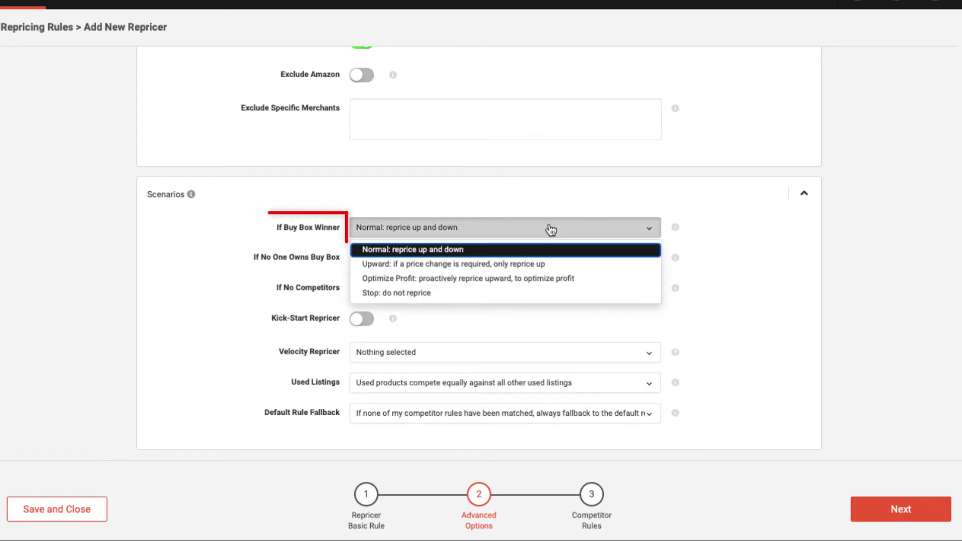
click(597, 284)
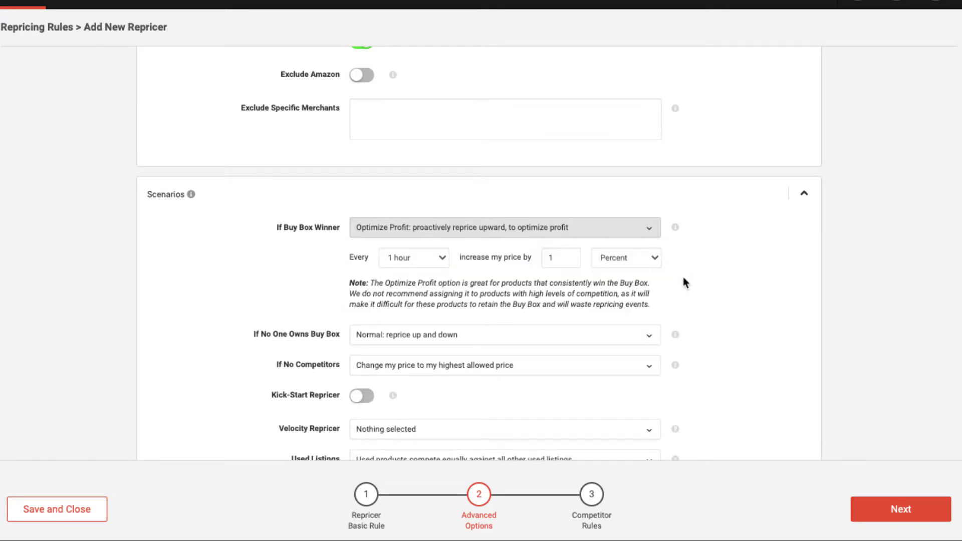
click(655, 260)
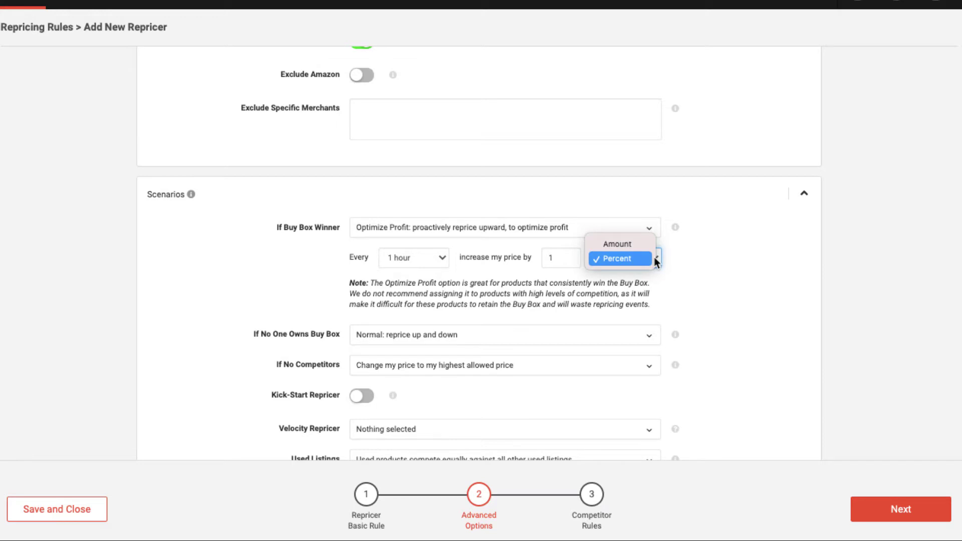
click(655, 260)
click(708, 271)
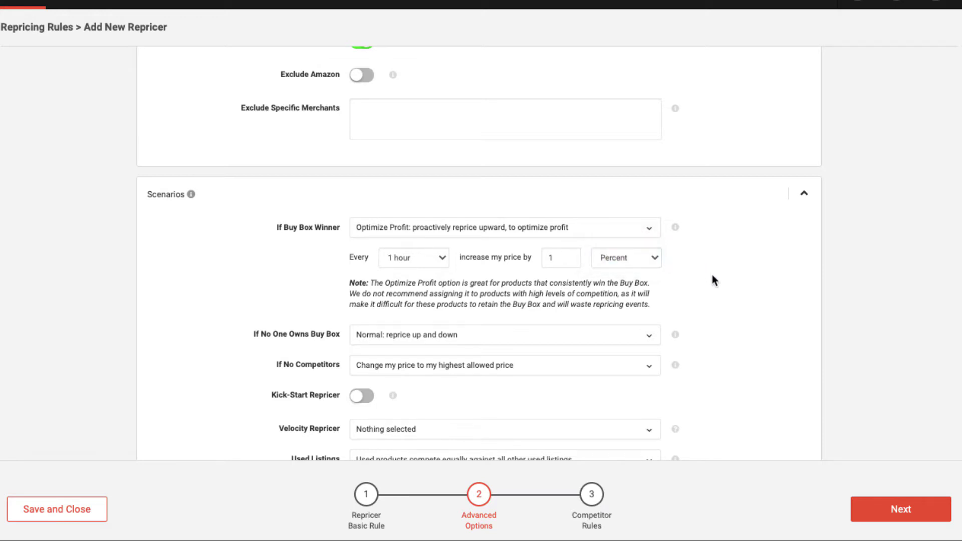
- Turn on the Kick-Start Repricer to examine its options, and turn it off again
scroll(714, 273, down, 3)
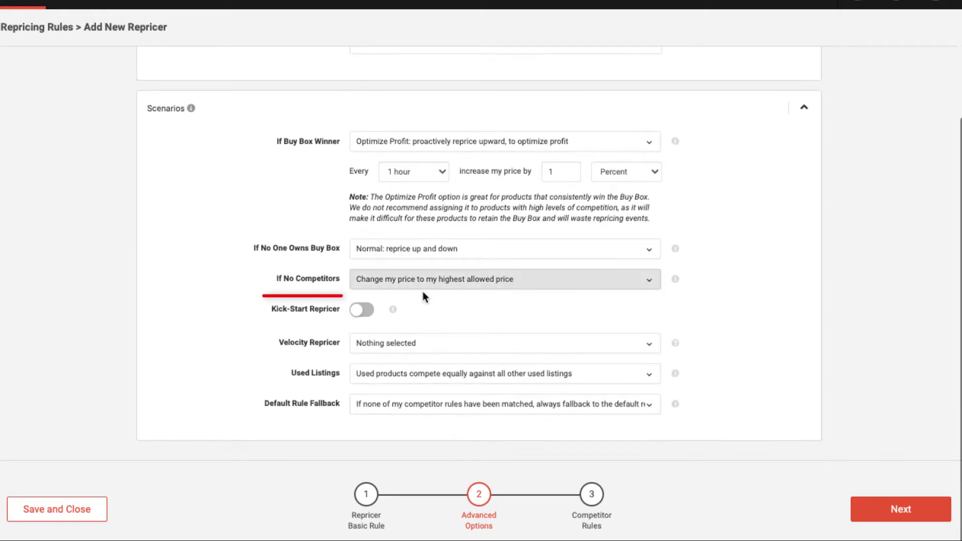
click(367, 311)
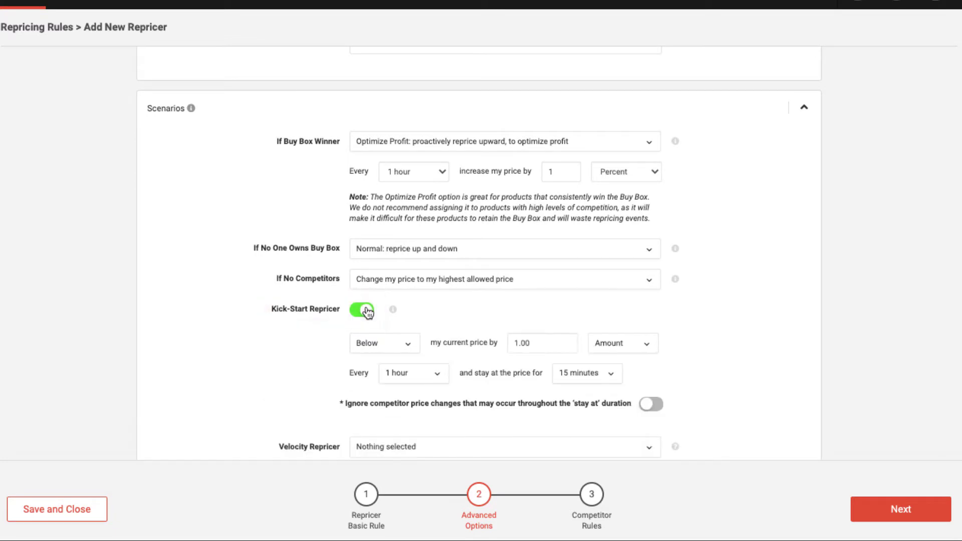
scroll(368, 311, down, 1)
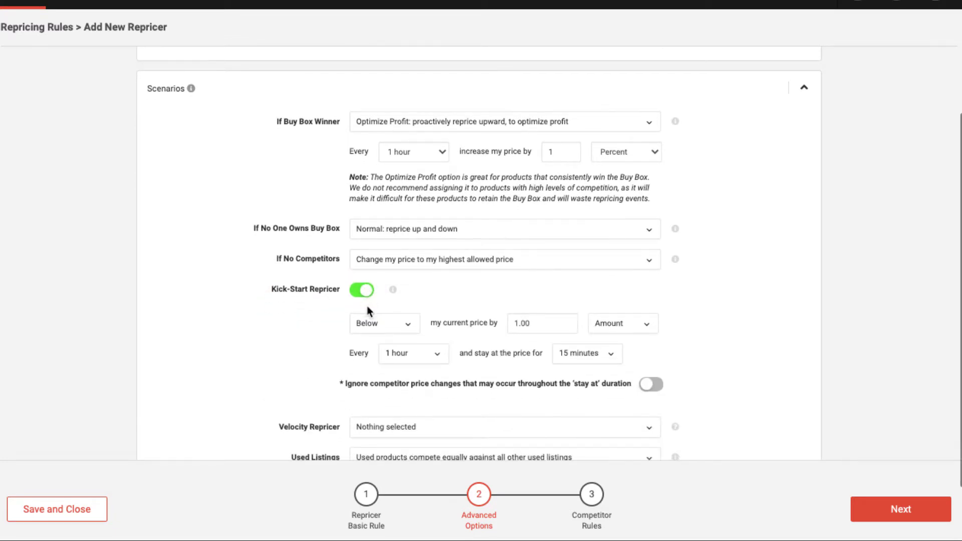
scroll(368, 307, down, 1)
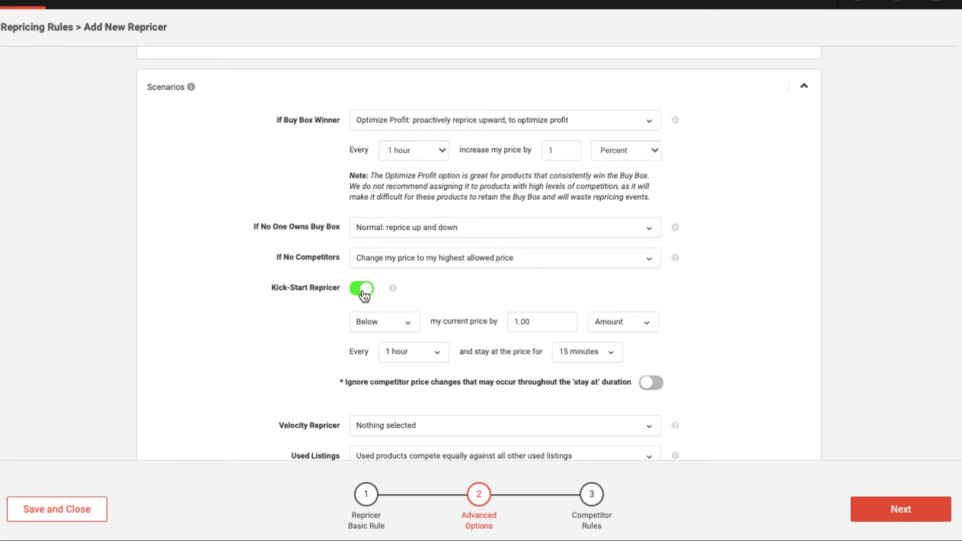
click(363, 293)
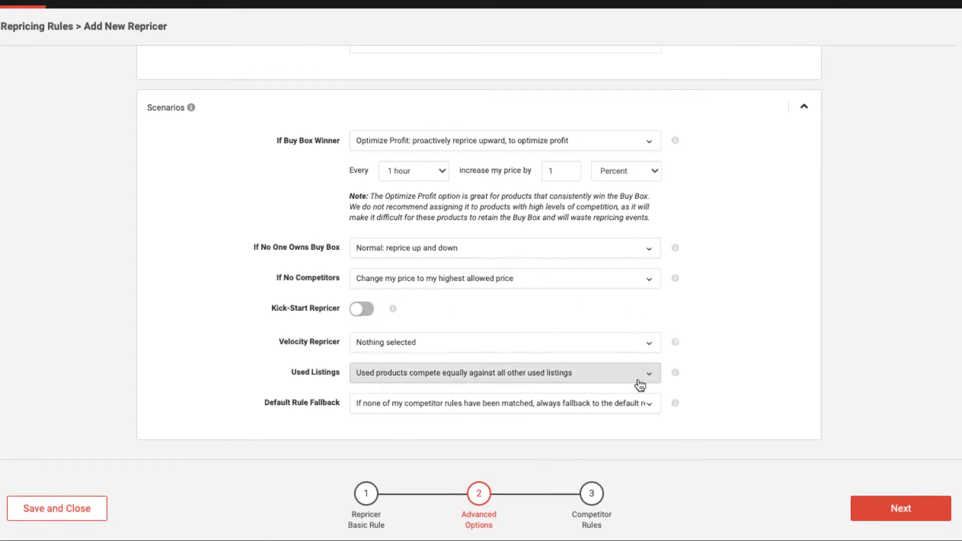
- Choose to always fall back to the default repricing rule when no competitor rules match, and continue to the competitor rules
click(642, 407)
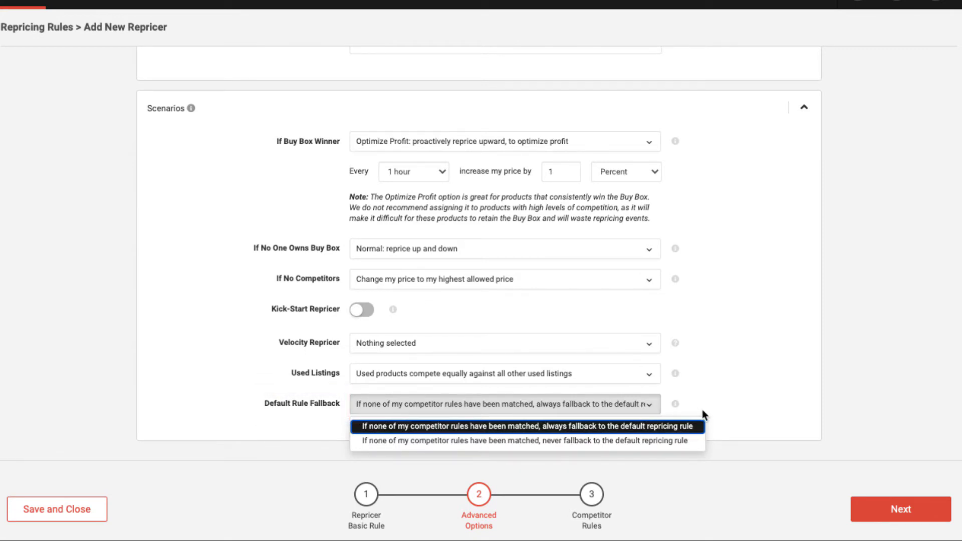
click(683, 427)
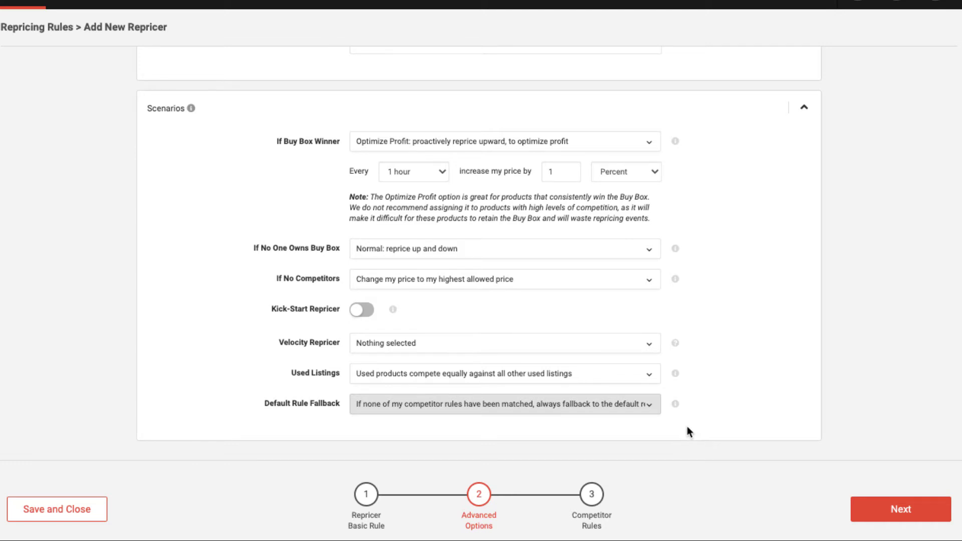
click(872, 509)
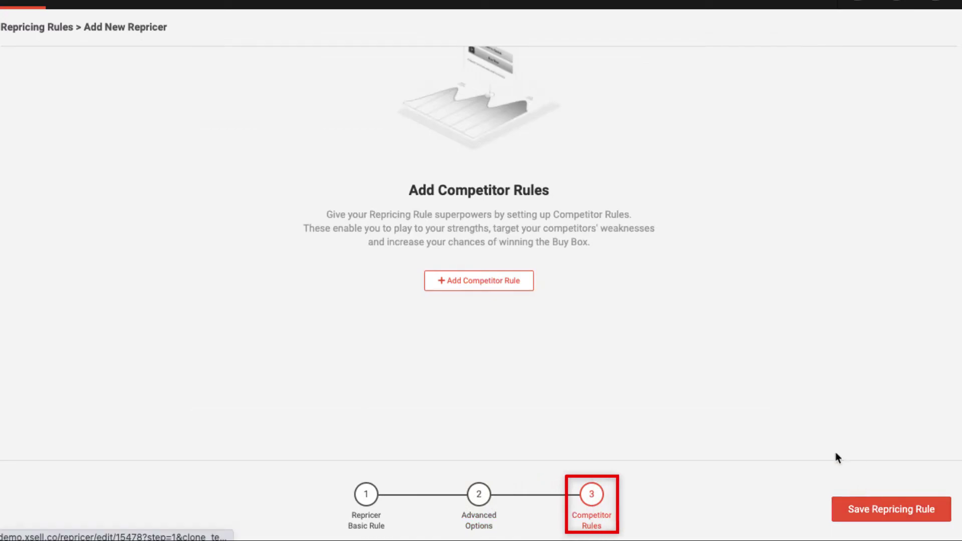
- Add a competitor rule whose fulfilment condition is that we are using FBA and our competitor is using FBA
click(504, 280)
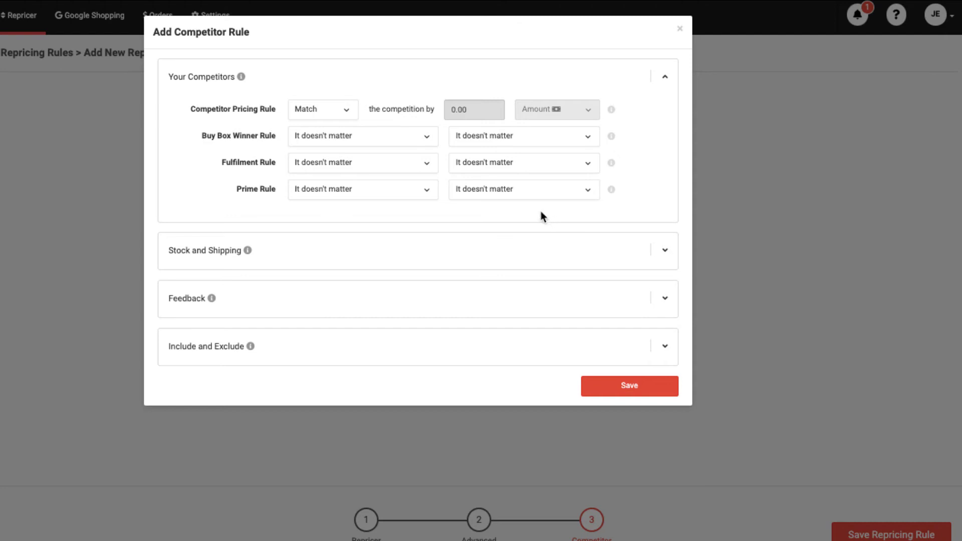
click(430, 167)
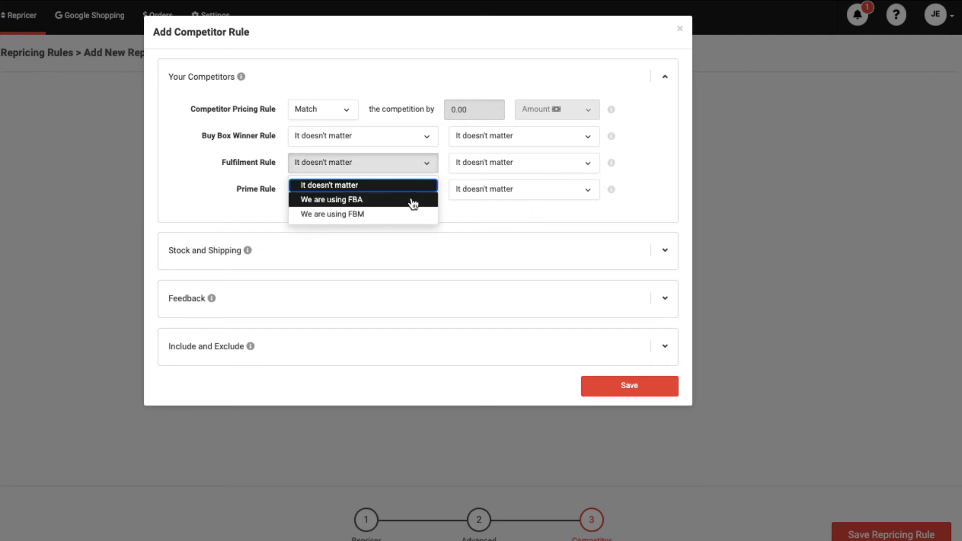
click(412, 200)
click(475, 166)
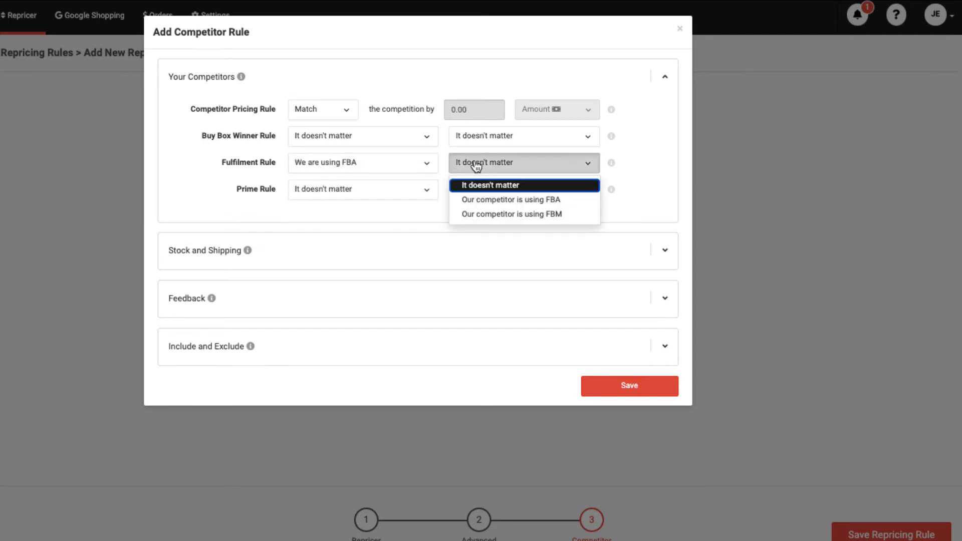
click(483, 200)
- Set the FBA competitor rule to price below the competition by an amount of 0.03, and save it
click(342, 113)
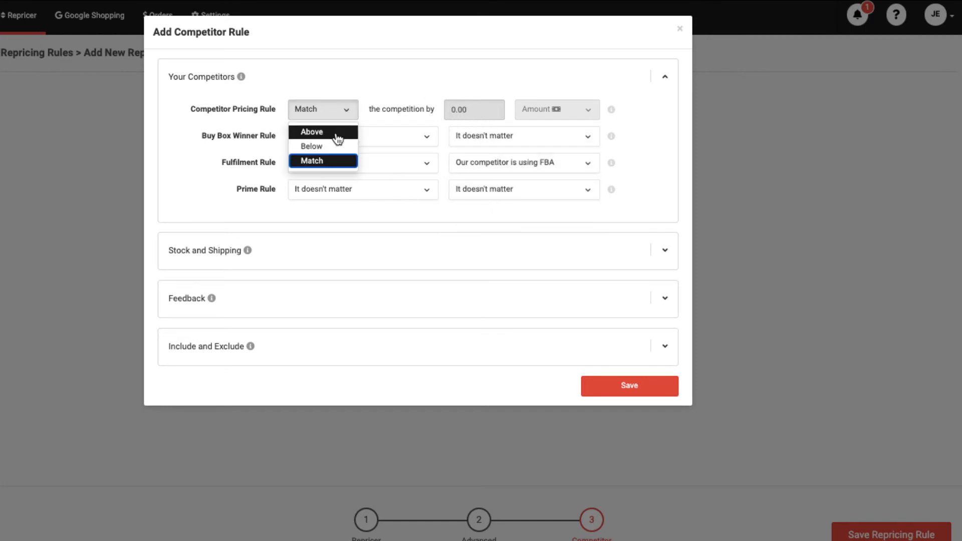
click(341, 146)
click(494, 107)
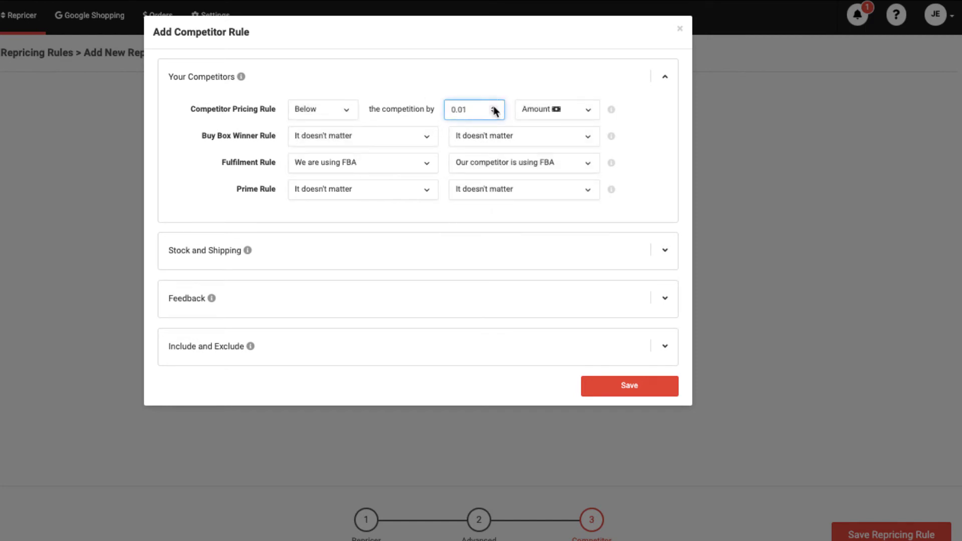
click(494, 107)
click(494, 107)
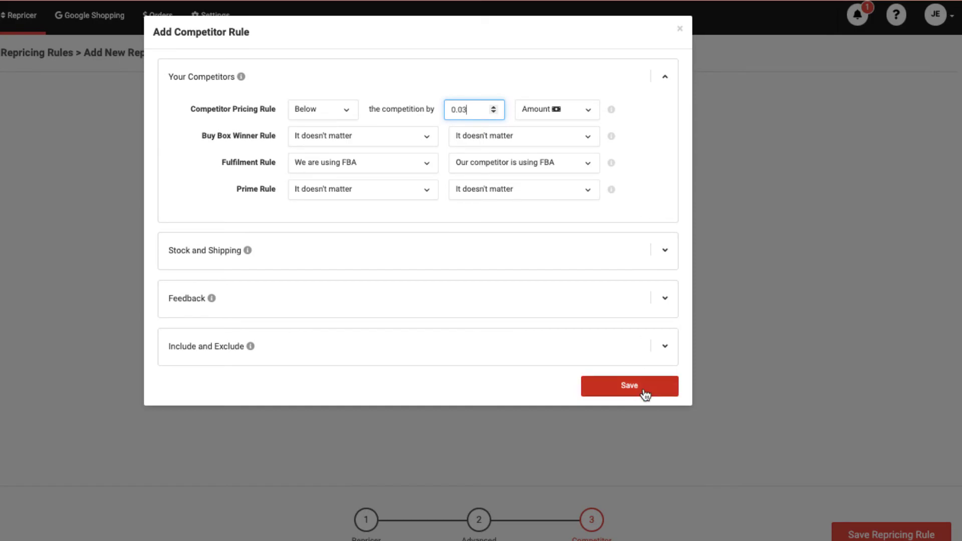
click(645, 391)
- Start a second competitor rule for competitors with a minimum rating count of 2000 and a minimum rating score of 98%
click(730, 122)
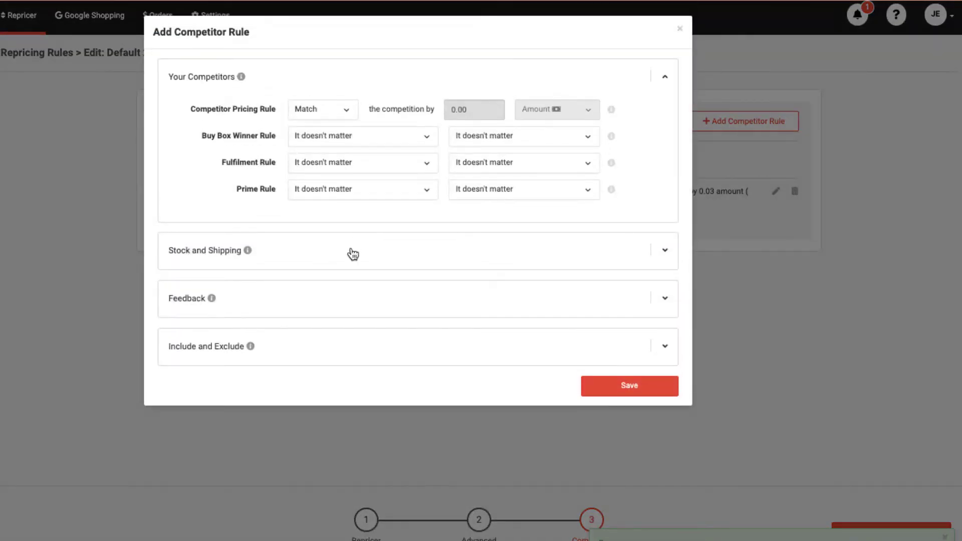
click(328, 314)
click(324, 201)
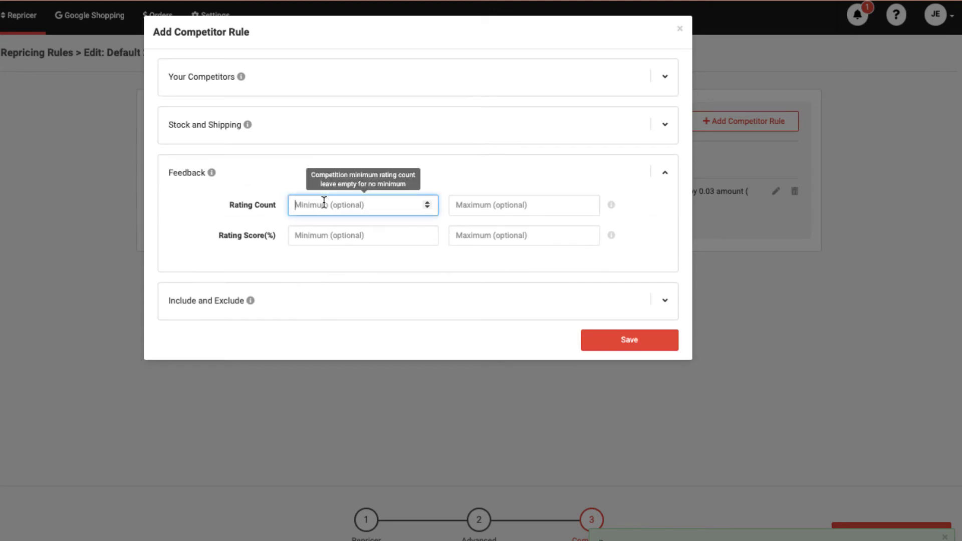
text(2000)
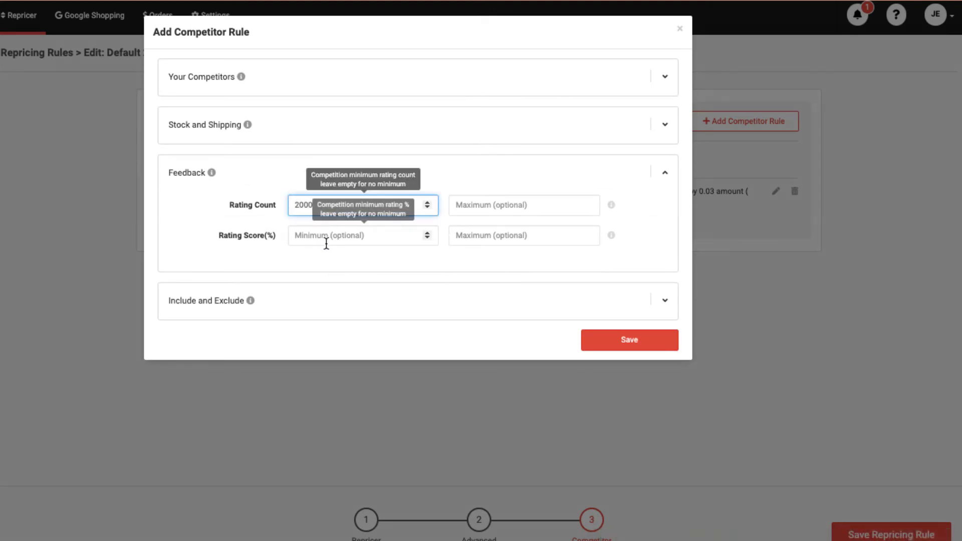
click(329, 237)
text(98)
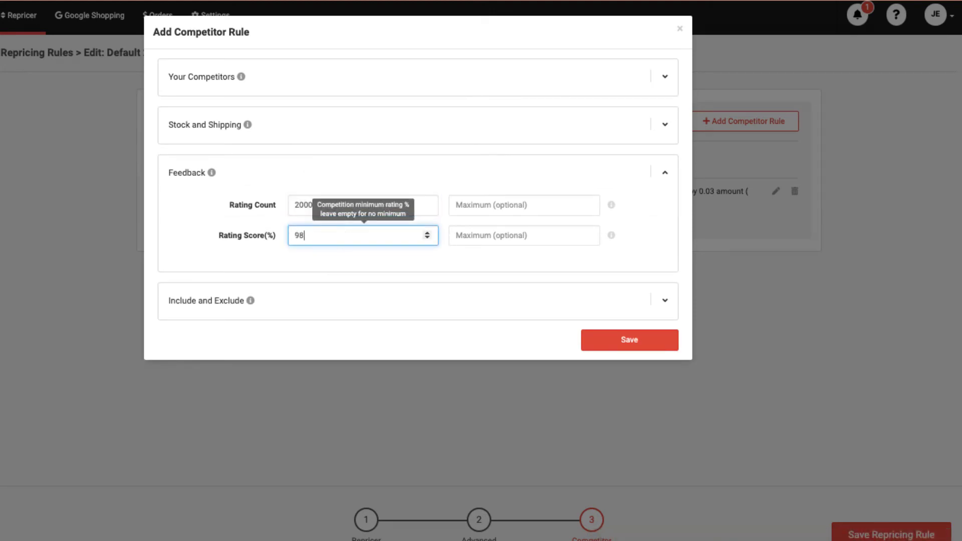
- Set the feedback-based competitor rule to price below the competition by an amount of 0.50, and save both it and the repricing rule
click(384, 79)
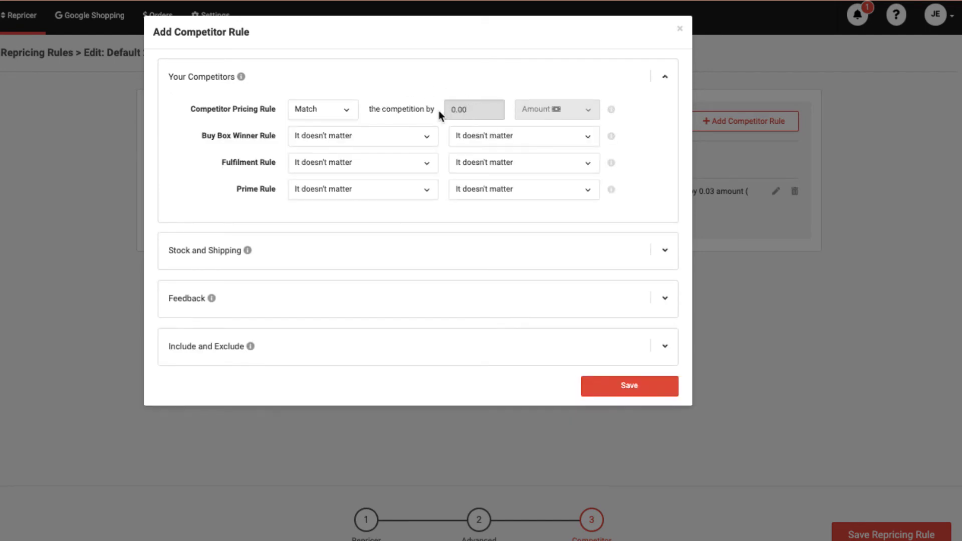
click(316, 109)
click(322, 144)
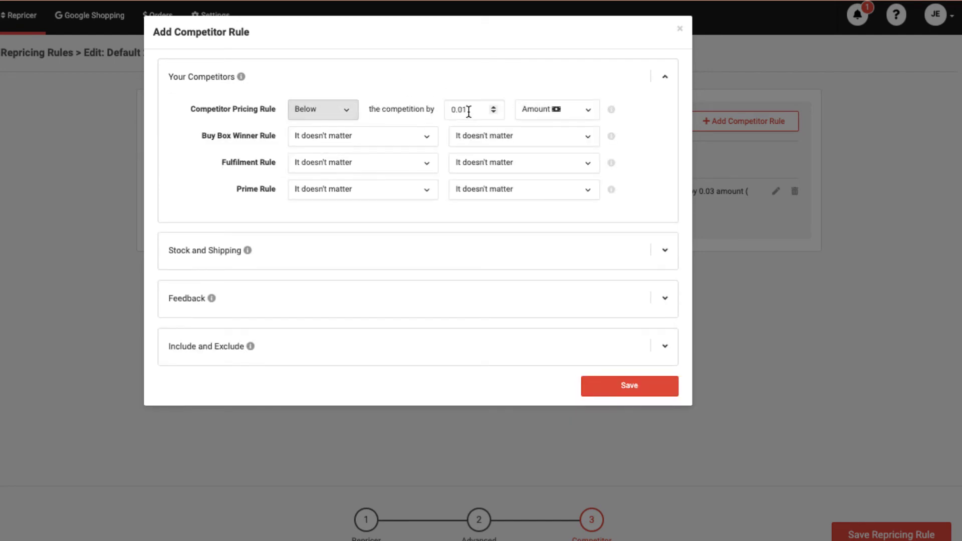
click(488, 108)
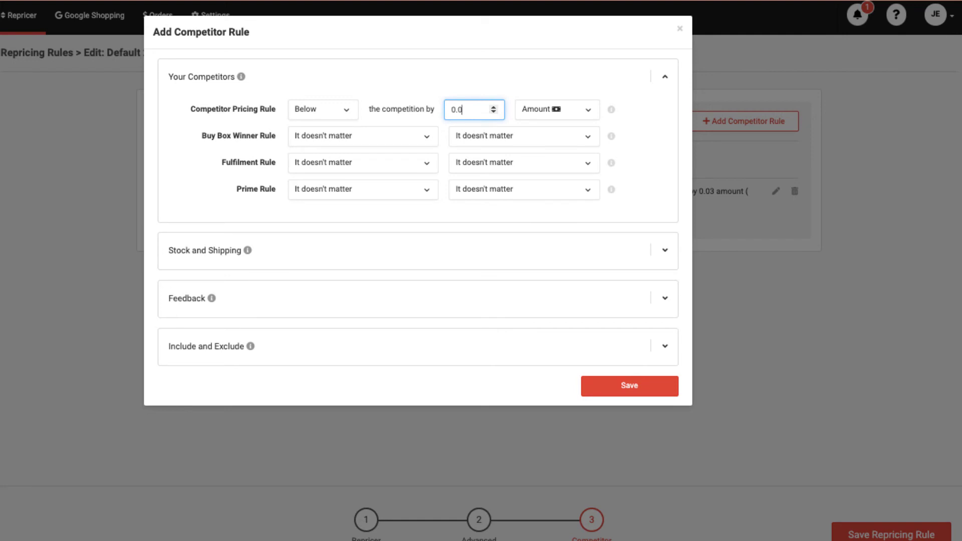
click(647, 387)
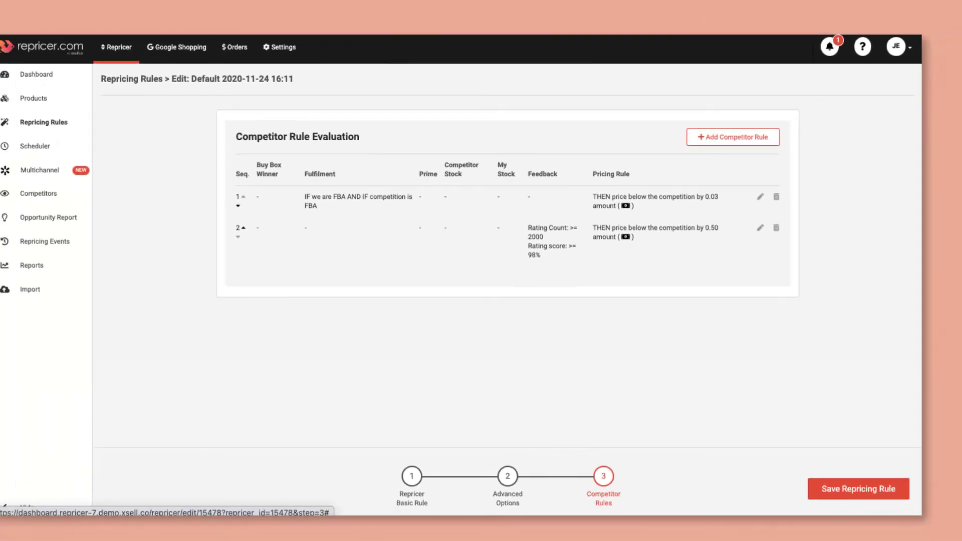
click(859, 489)
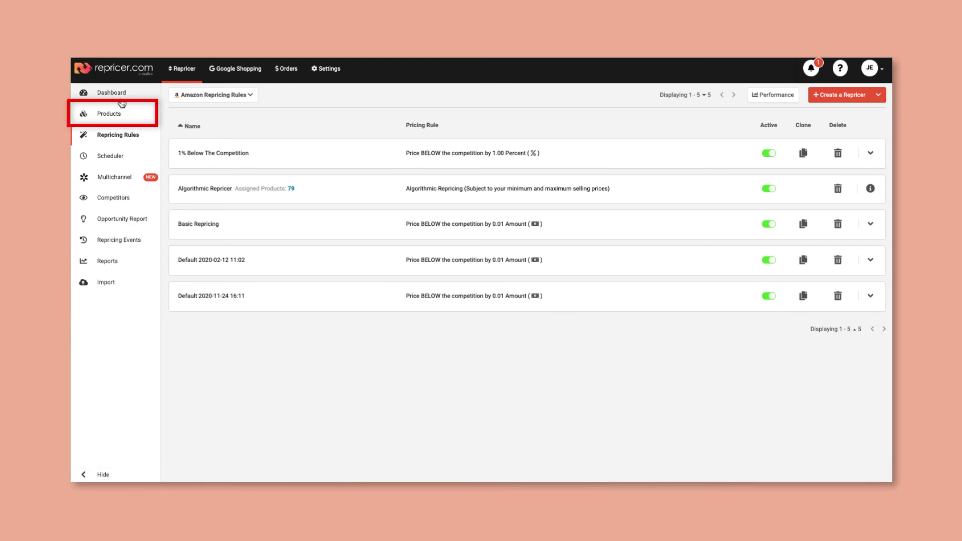
- Filter the product list to in-stock items whose Buy Box is owned by a competitor
click(105, 114)
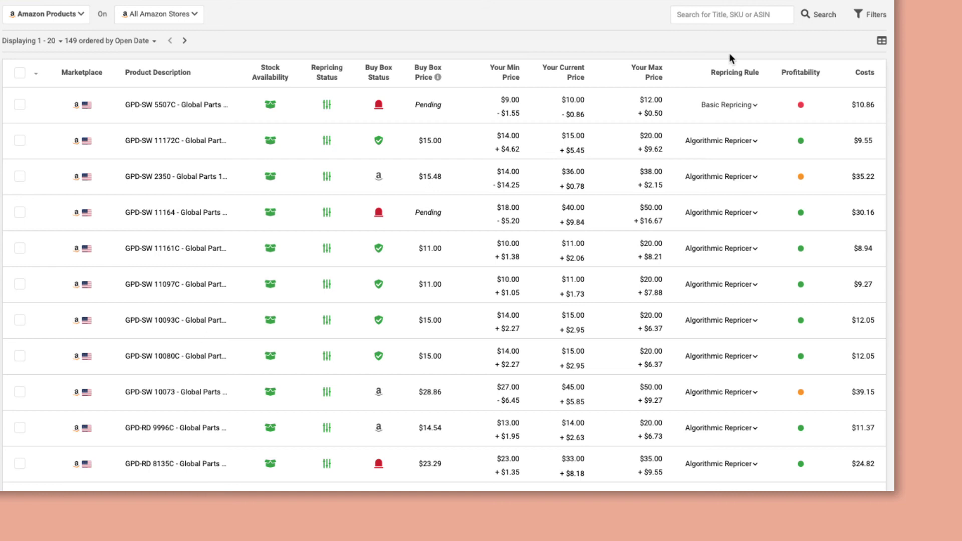
click(872, 15)
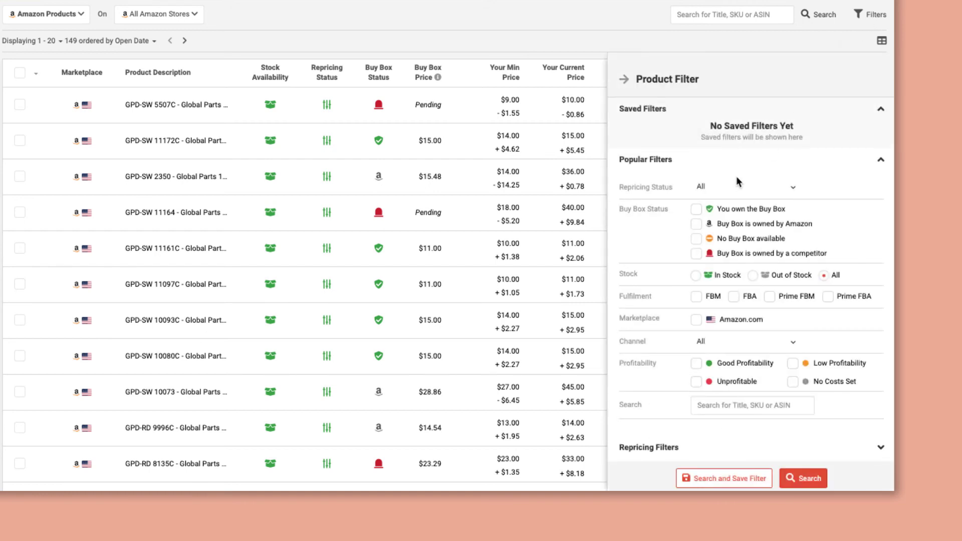
scroll(683, 253, down, 1)
scroll(689, 249, up, 1)
click(696, 251)
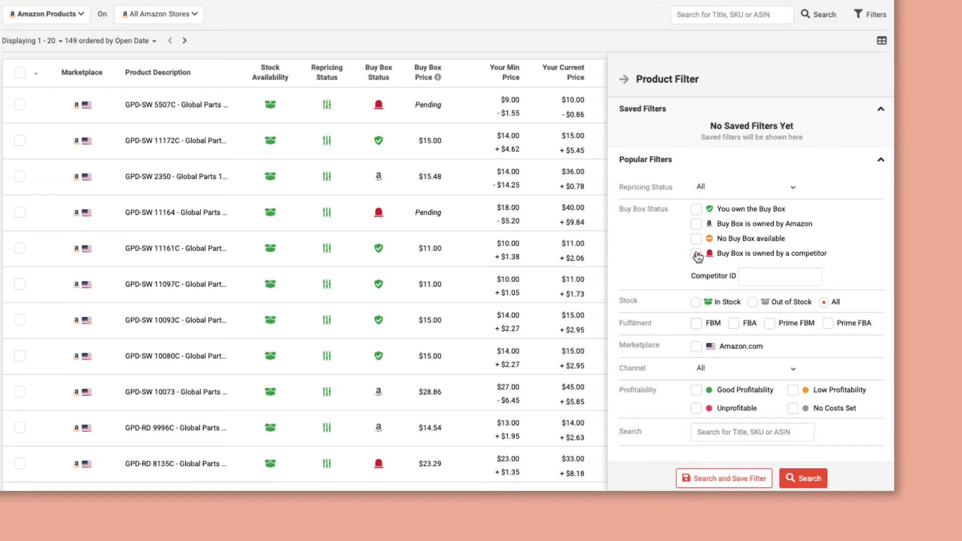
scroll(695, 253, down, 2)
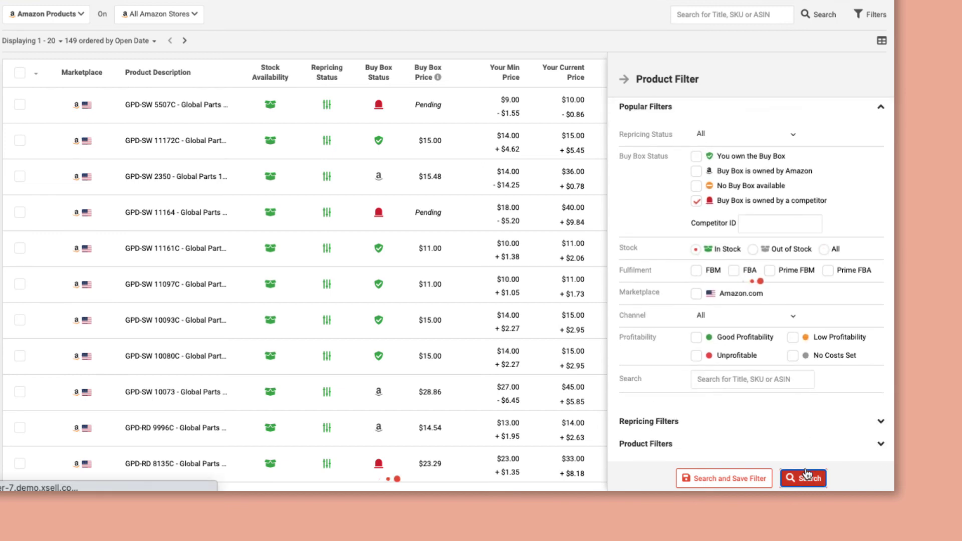
click(804, 478)
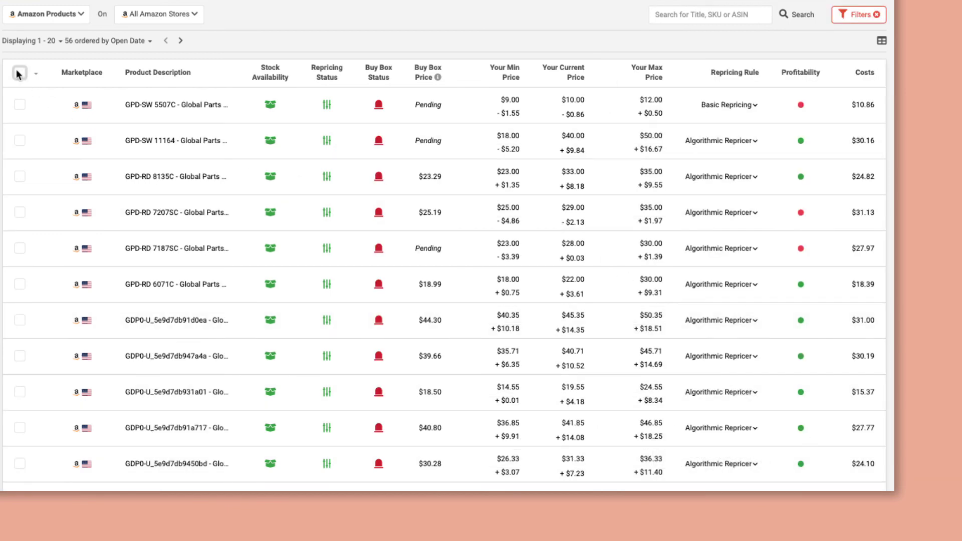
click(20, 72)
click(170, 46)
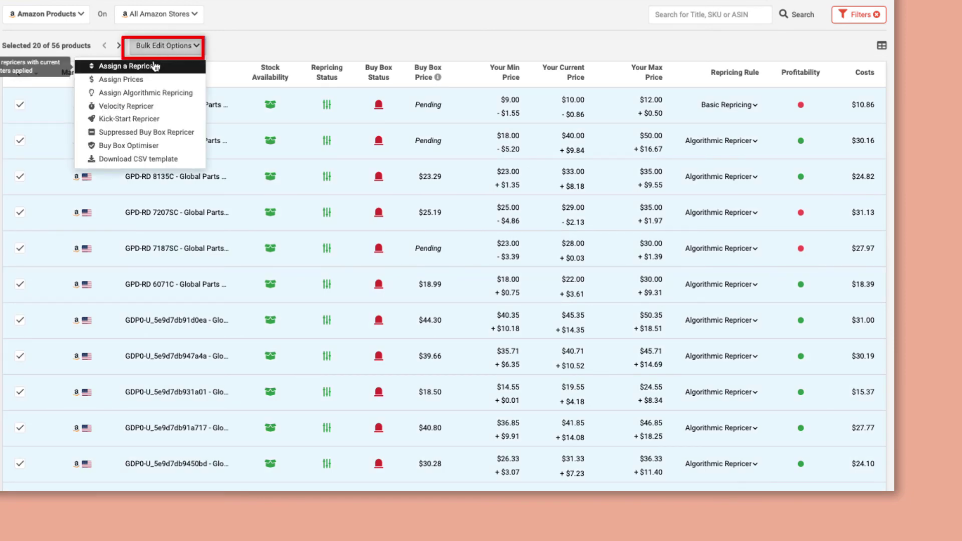
click(154, 67)
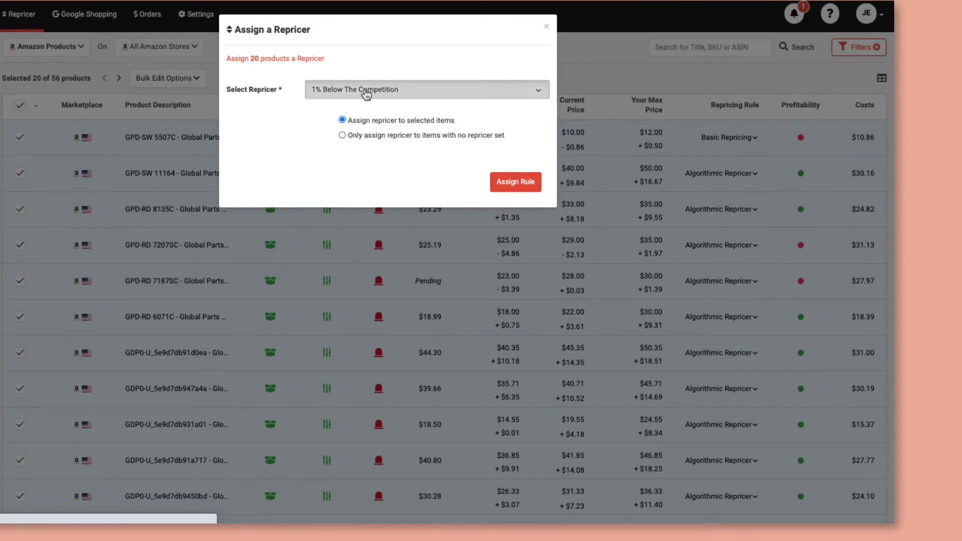
click(366, 83)
click(365, 165)
click(511, 181)
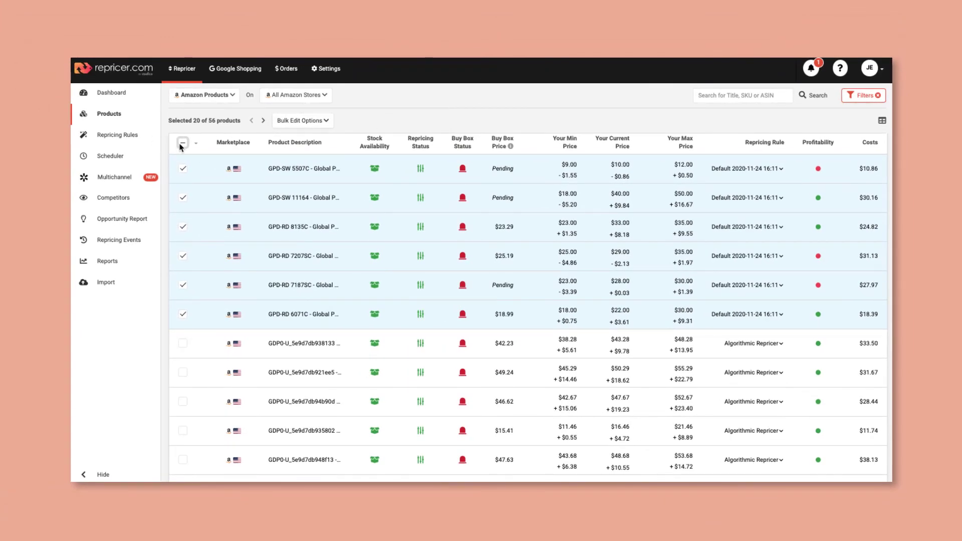
click(182, 143)
click(182, 144)
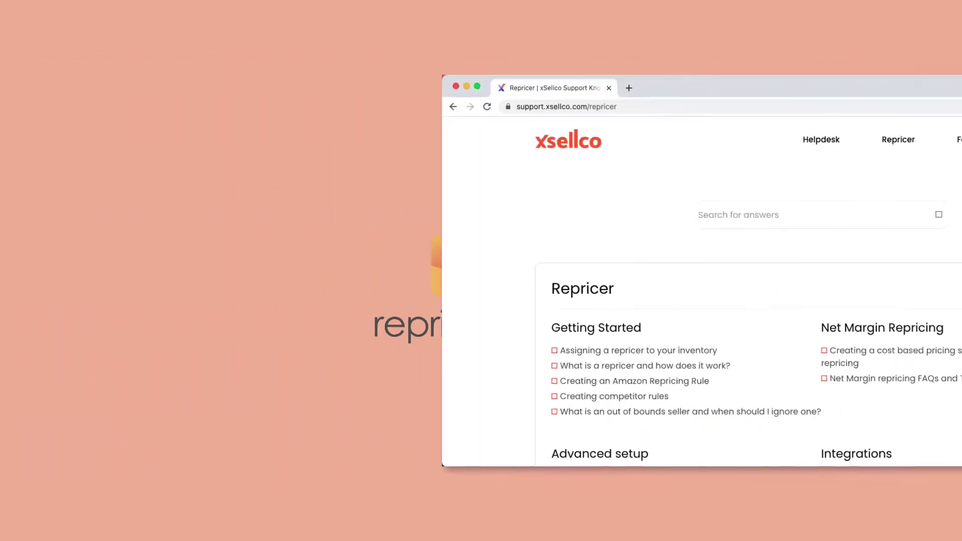
- Look through the Repricer help topics in the xSellco support knowledge base
scroll(762, 332, down, 3)
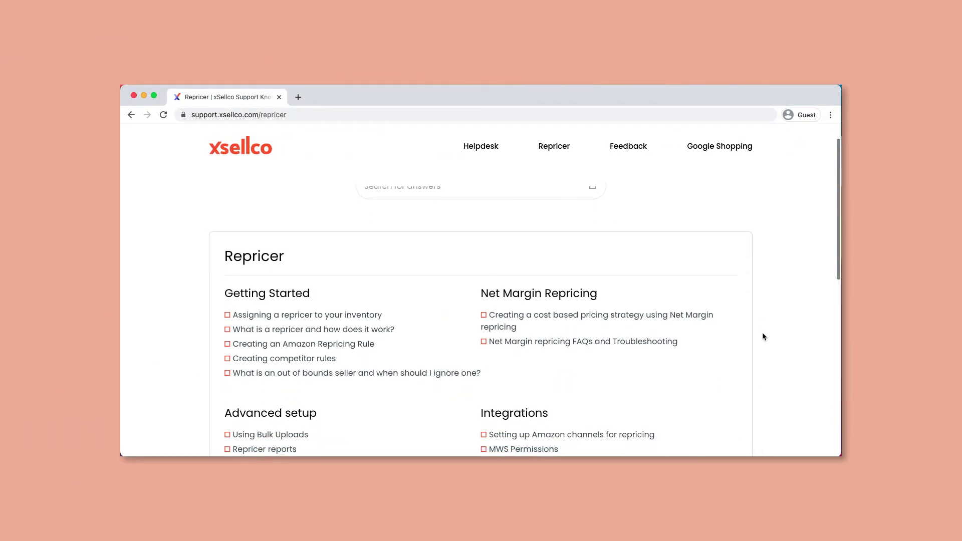
scroll(763, 332, down, 5)
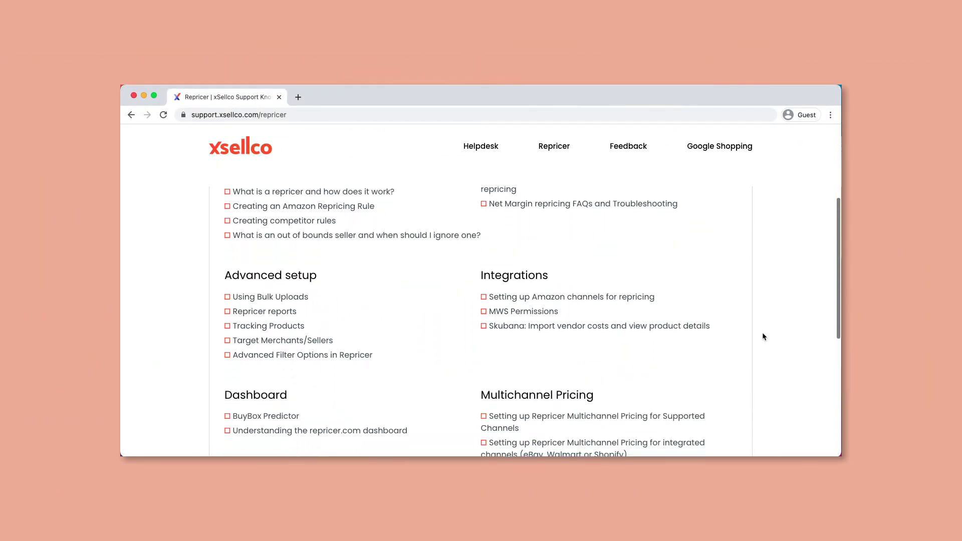
scroll(762, 332, down, 5)
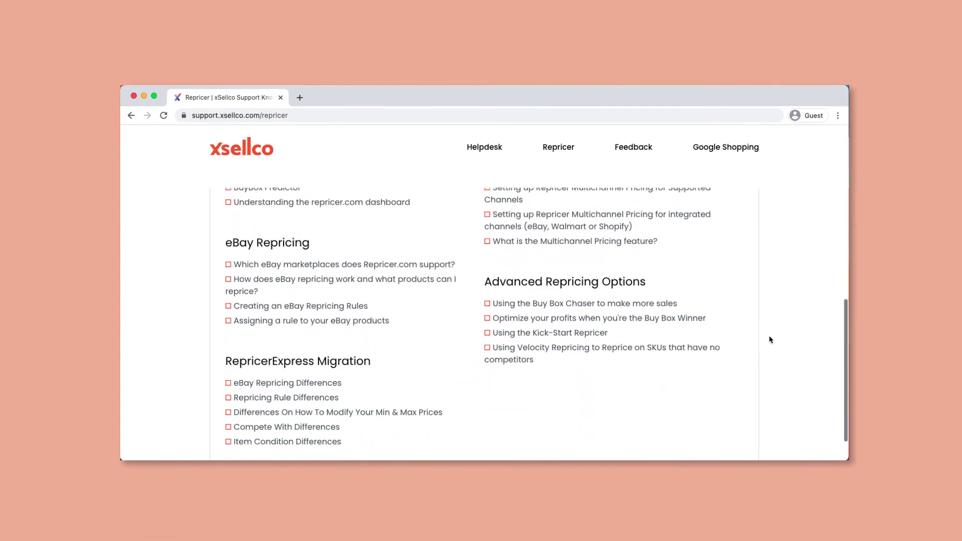
scroll(770, 340, down, 2)
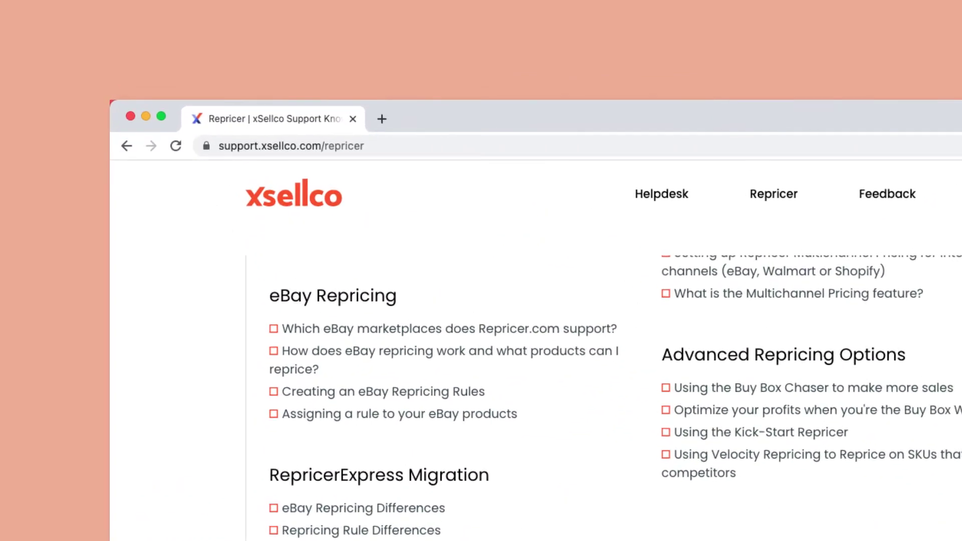